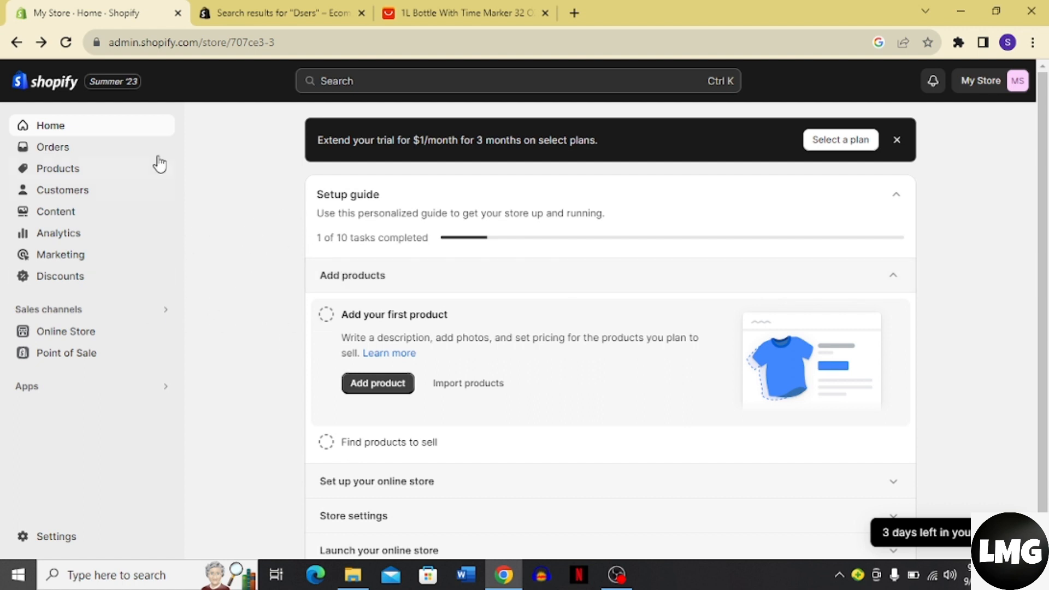
Step: Search the Shopify App Store for "Dsers" from the store's app list and close the older duplicate search results page
left_click(169, 392)
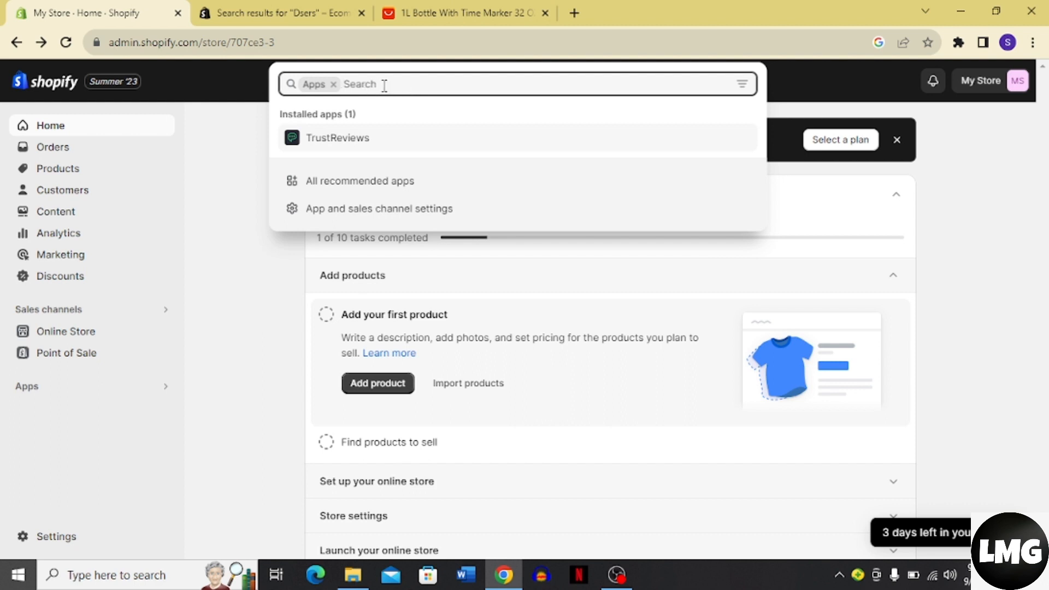
type("Dsers")
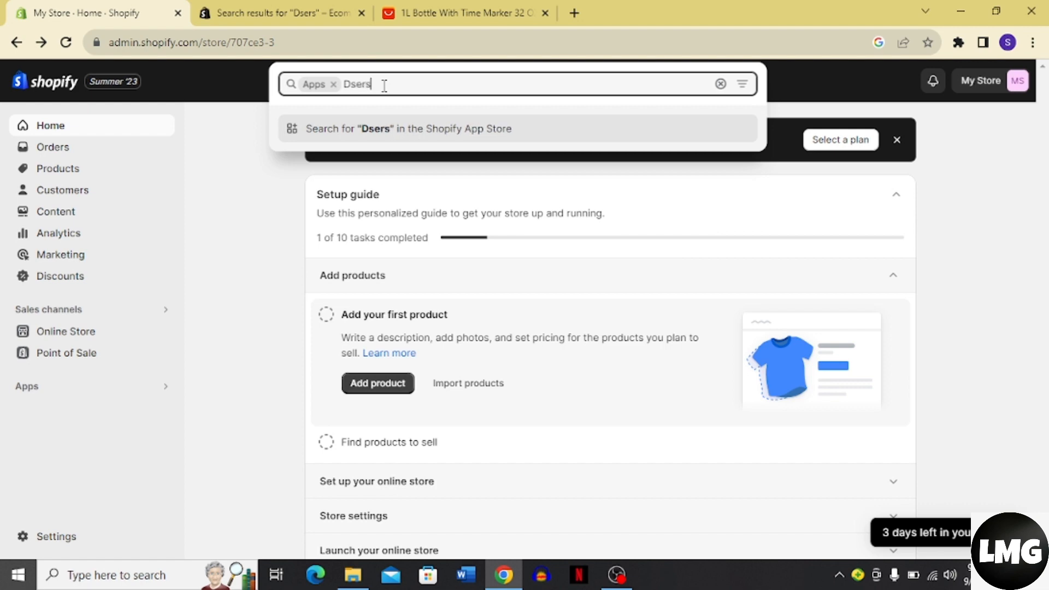
key("Return")
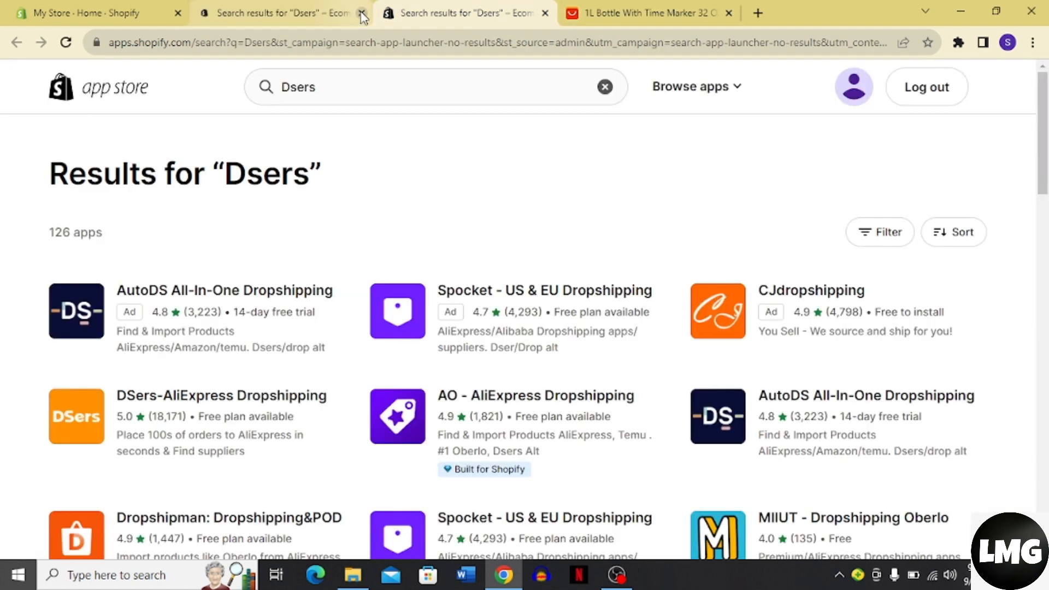
left_click(362, 13)
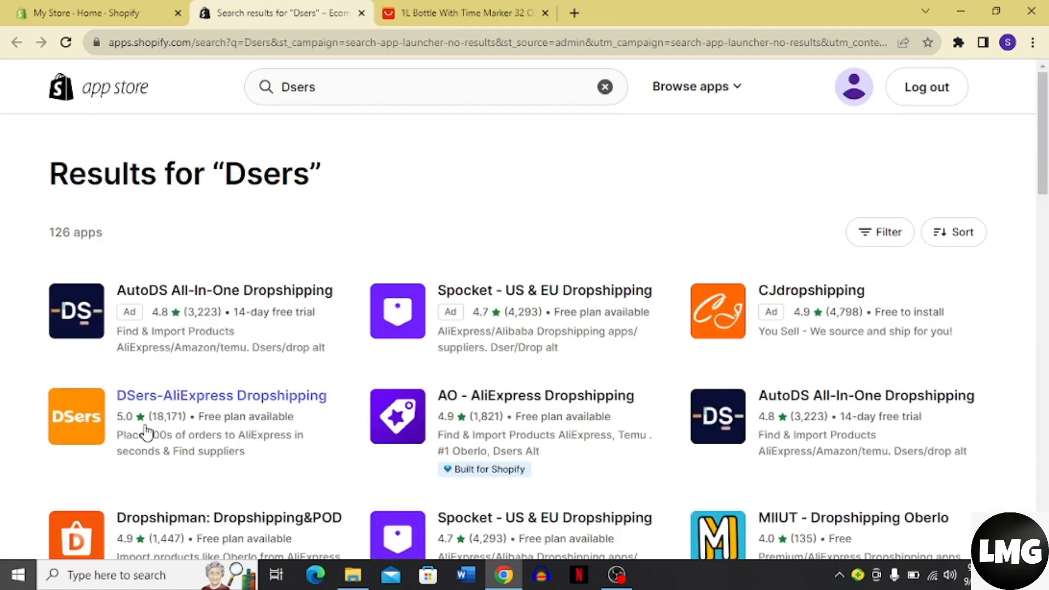
Step: Install the DSers-AliExpress Dropshipping app on the Shopify store
left_click(199, 404)
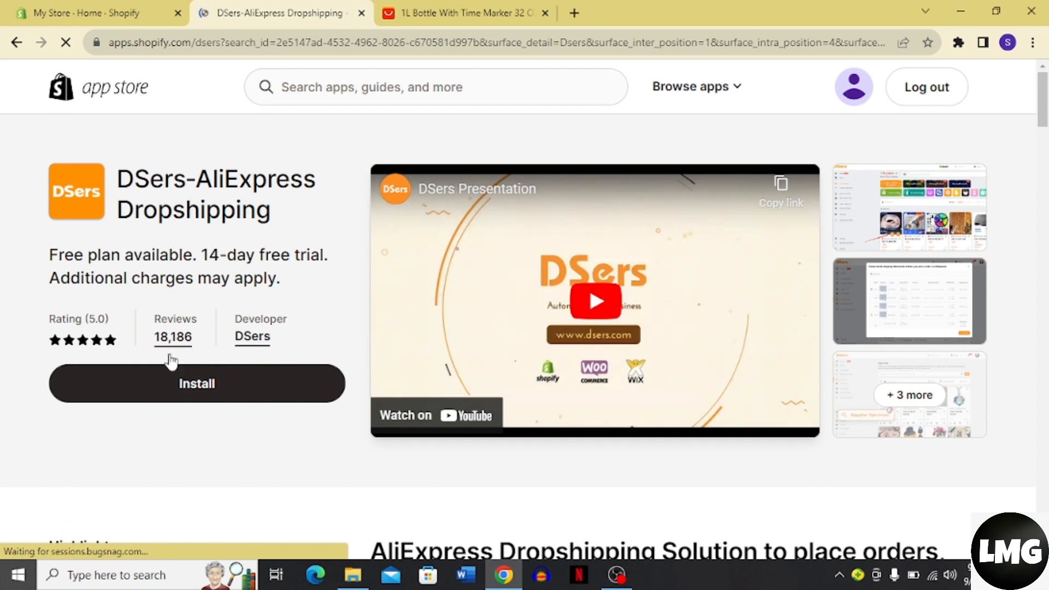
left_click(219, 387)
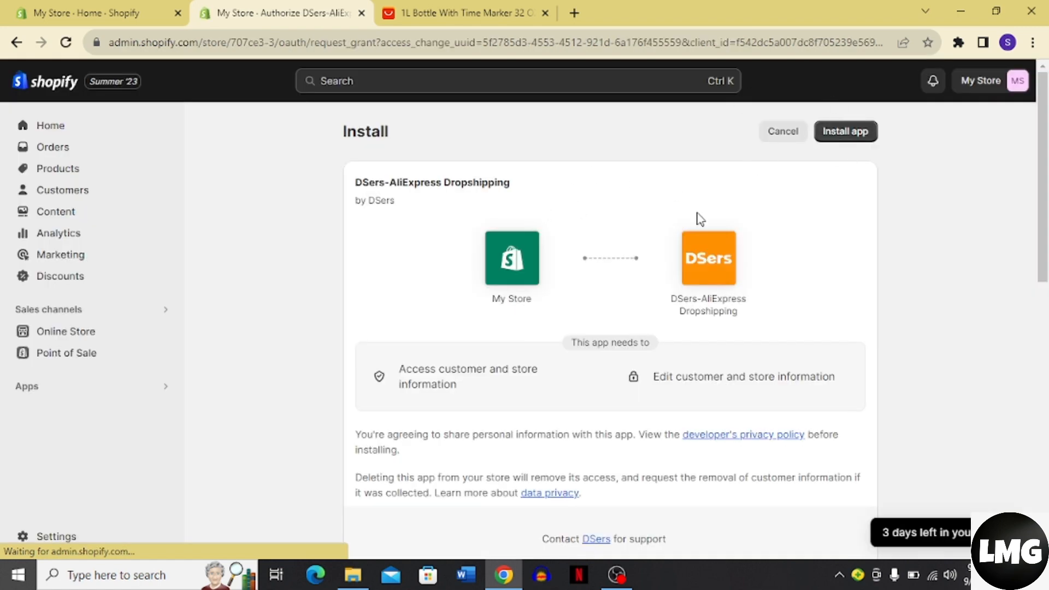
left_click(855, 144)
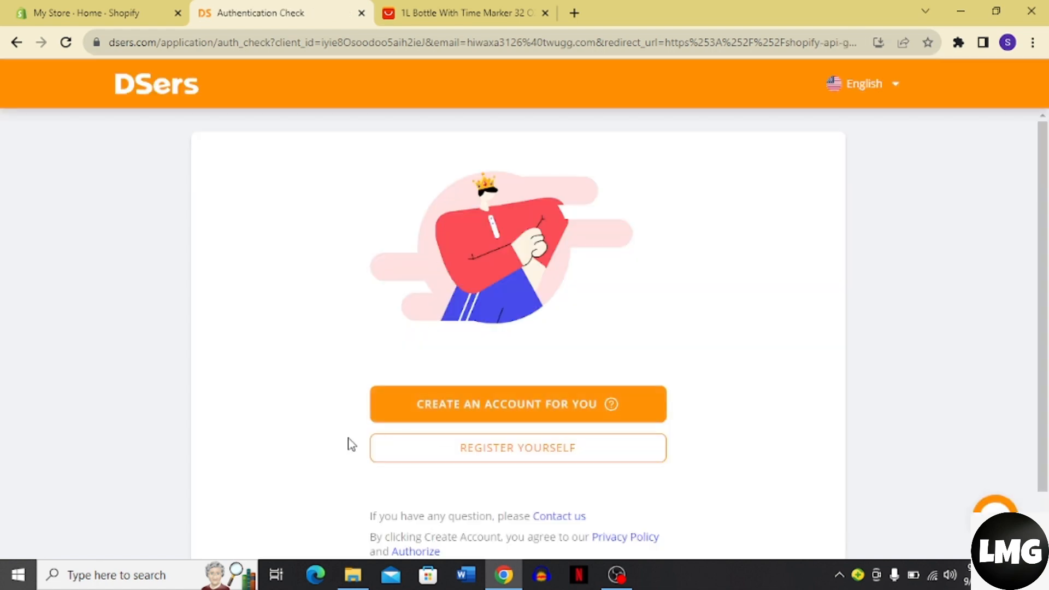
Step: Register a DSers account with the prefilled email and an account password, and authorize binding it to Shopify
left_click(499, 398)
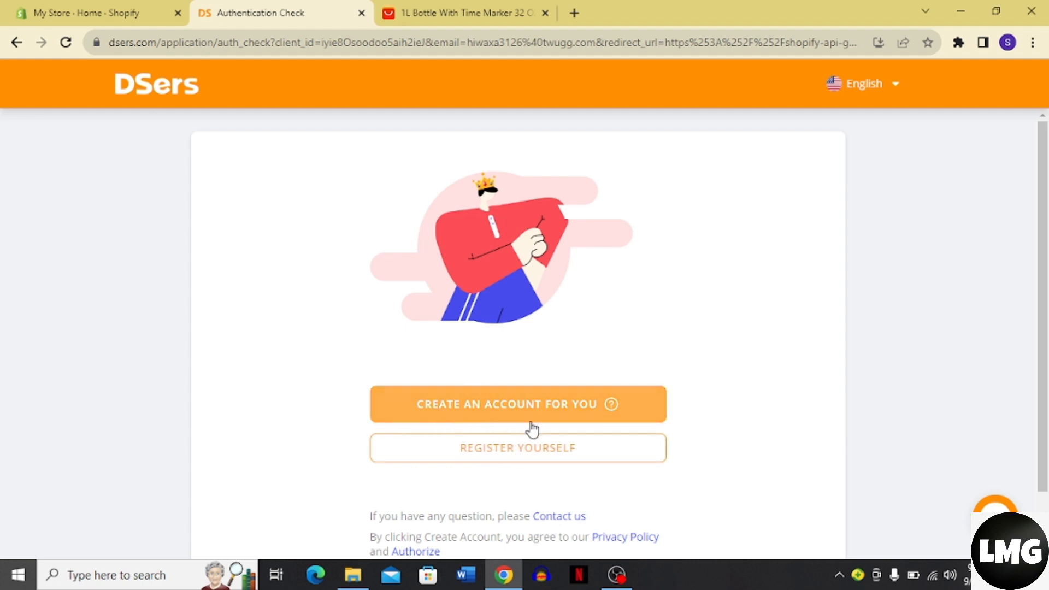
scroll(532, 429, "down", 1)
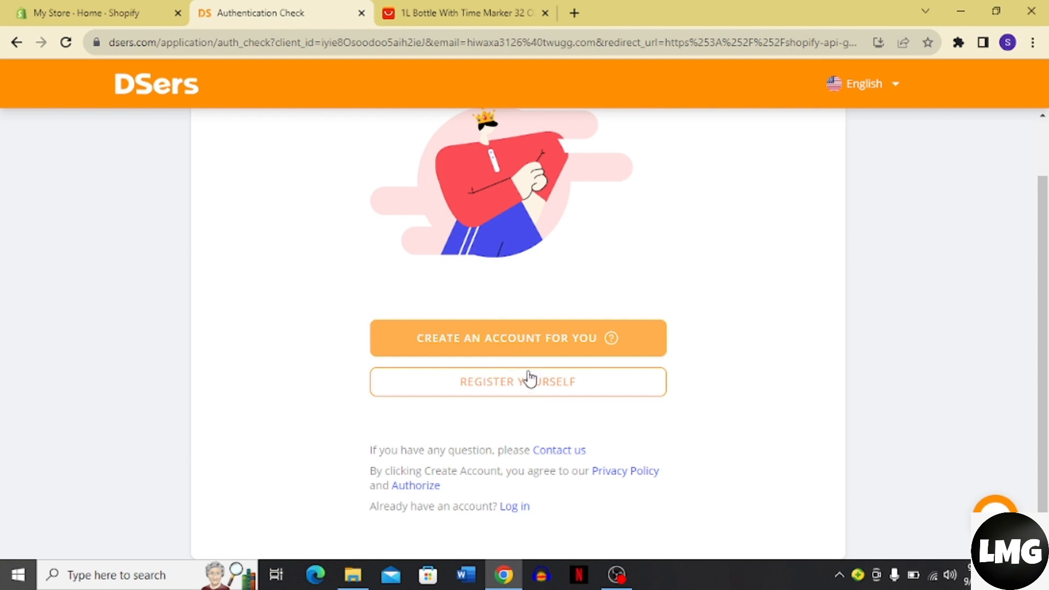
left_click(528, 392)
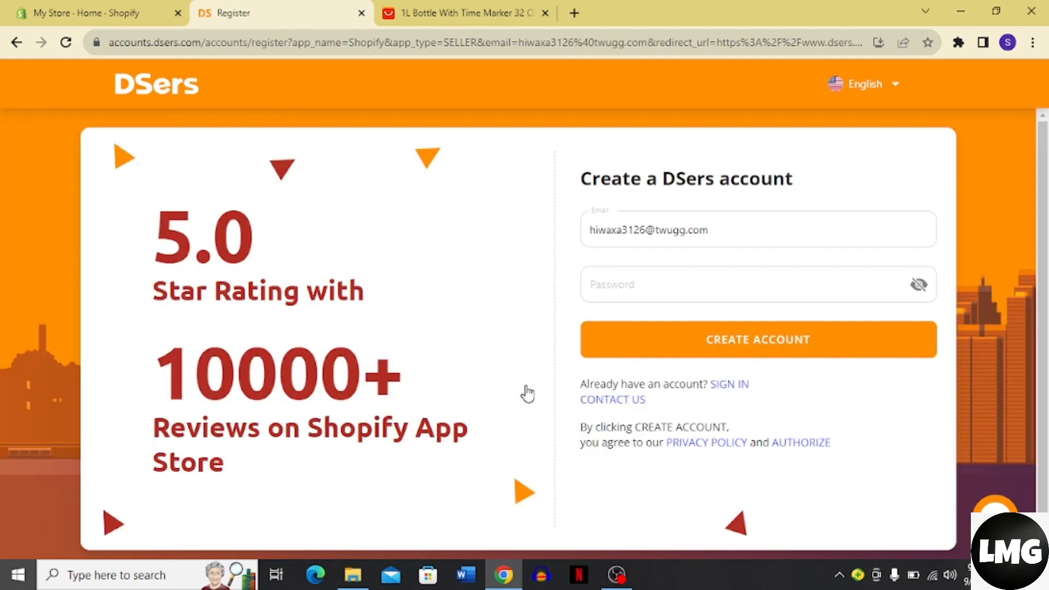
left_click(707, 225)
left_click(691, 276)
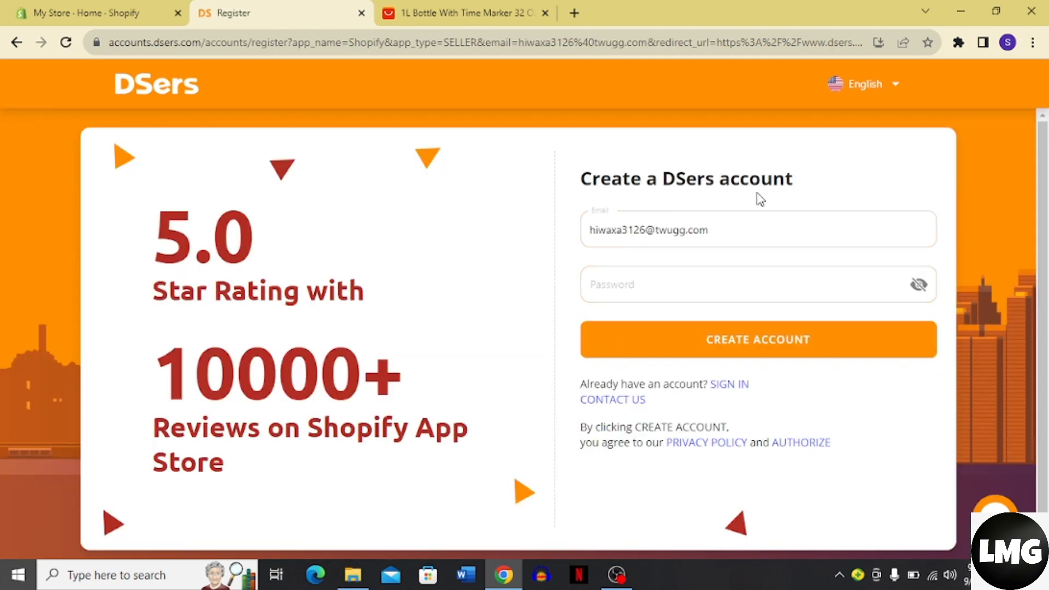
left_click(661, 291)
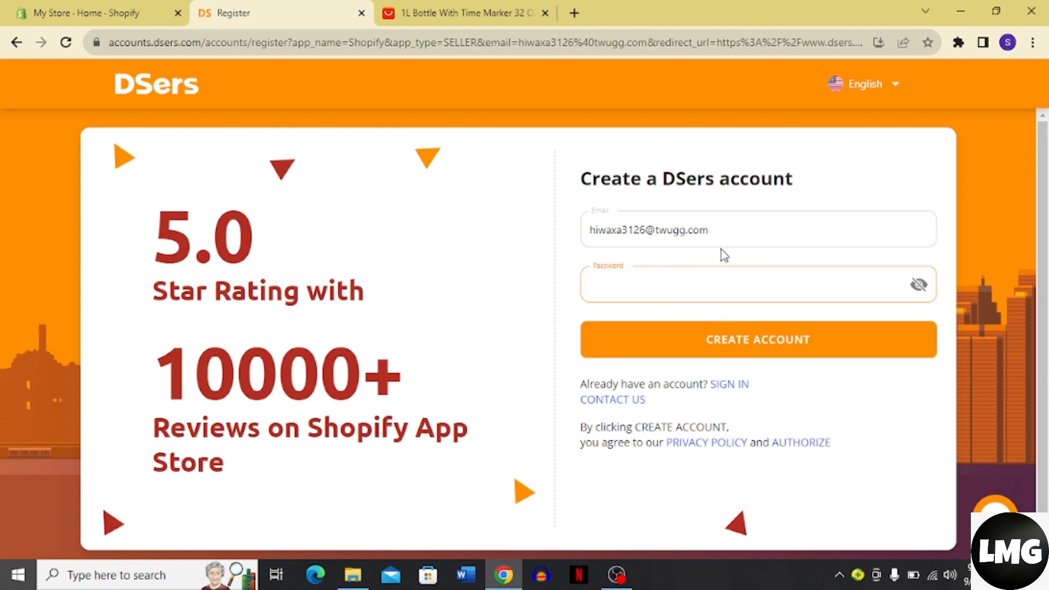
key("ctrl+v")
left_click(725, 352)
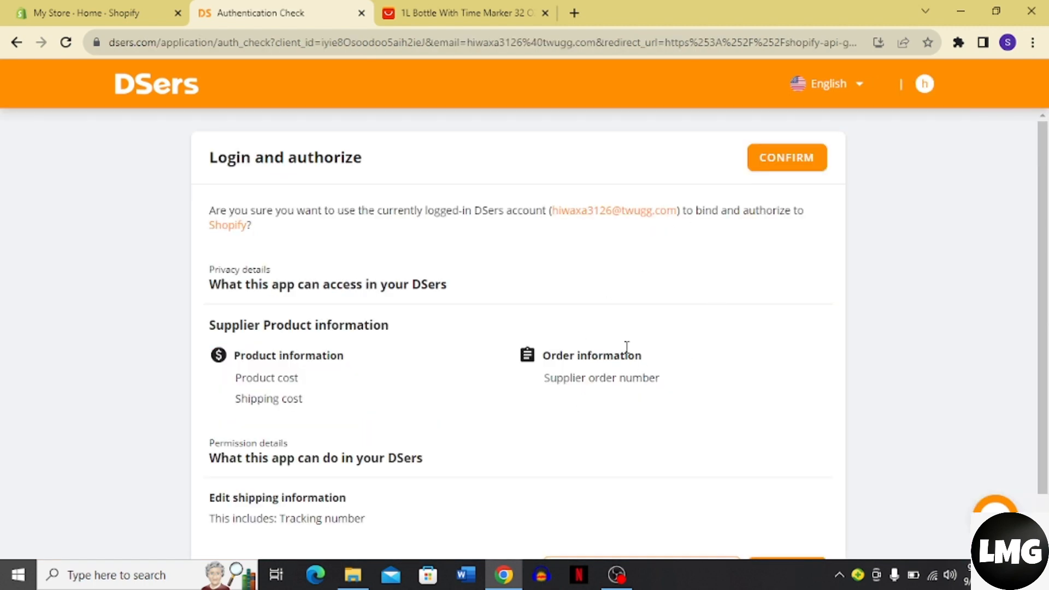
left_click(791, 160)
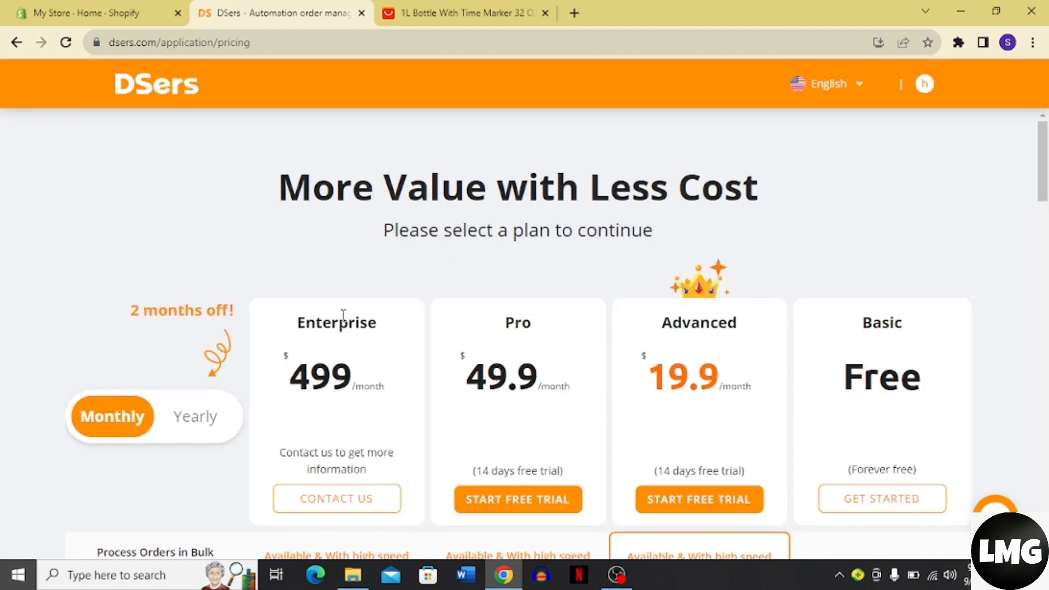
Step: Review the DSers pricing plans and get started with the free Basic plan
scroll(343, 316, "down", 3)
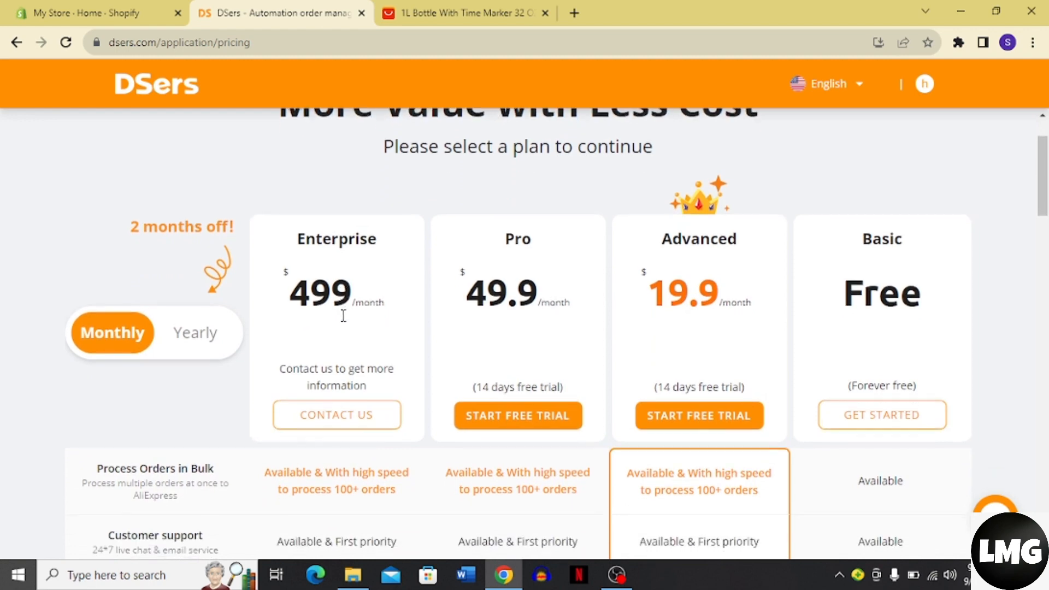
scroll(343, 316, "up", 6)
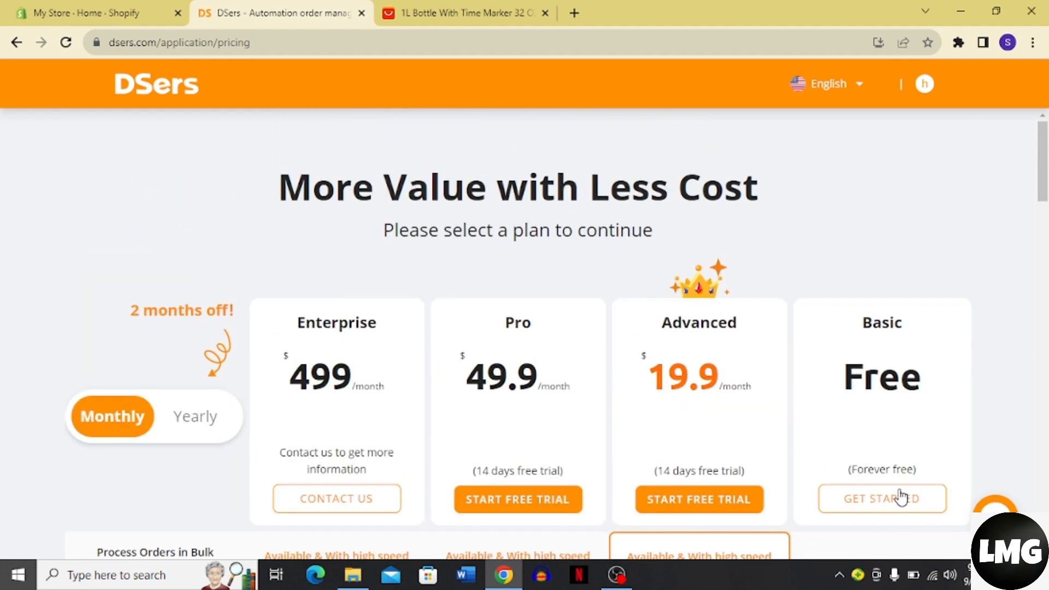
left_click(858, 502)
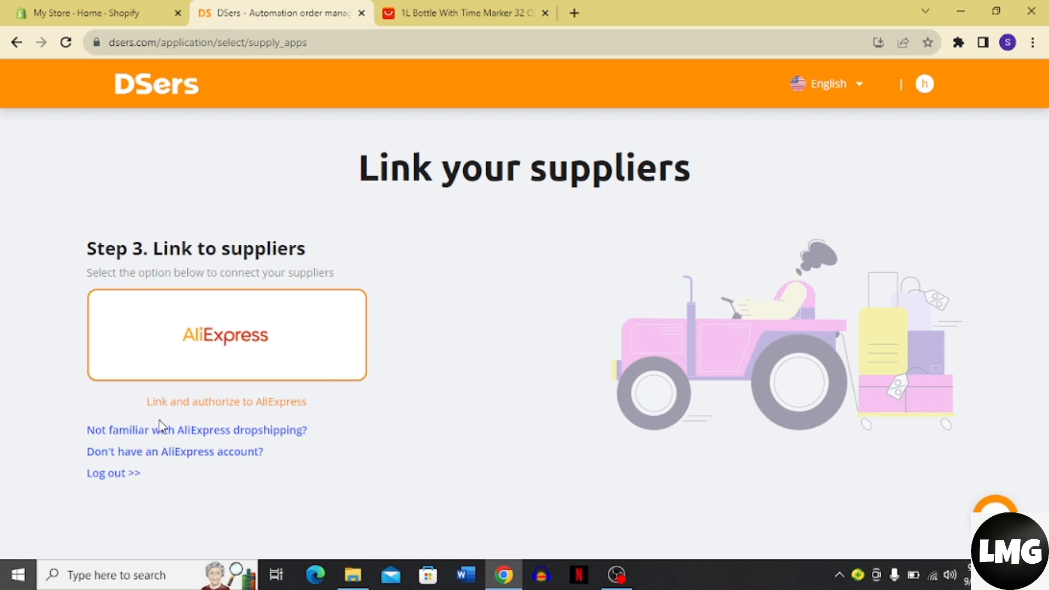
Step: Link AliExpress as the supplier, authorize DSers to access it, and dismiss the free-trial promotion
left_click(306, 363)
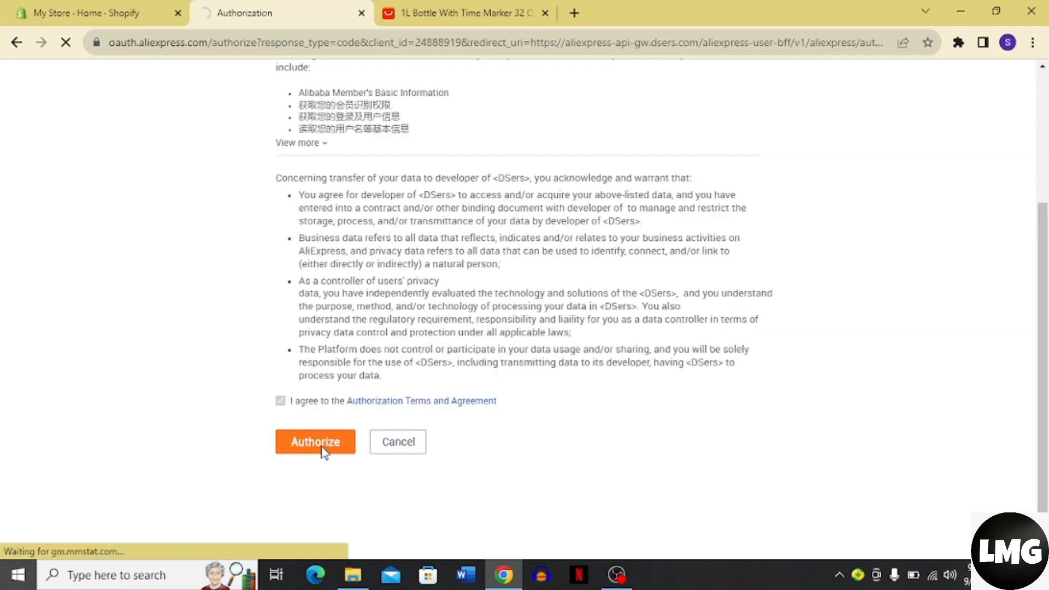
left_click(322, 444)
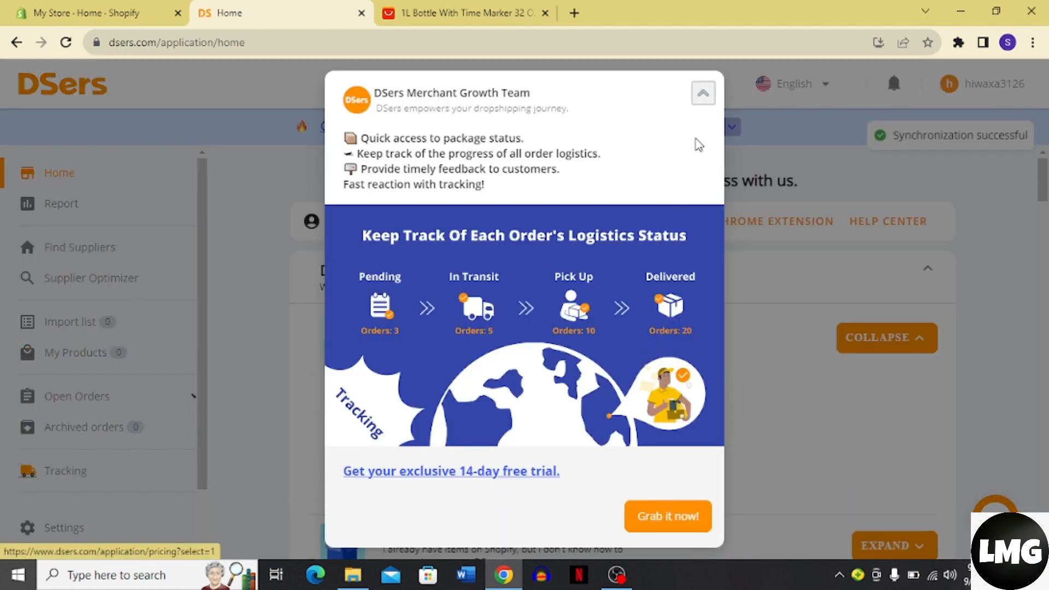
left_click(703, 94)
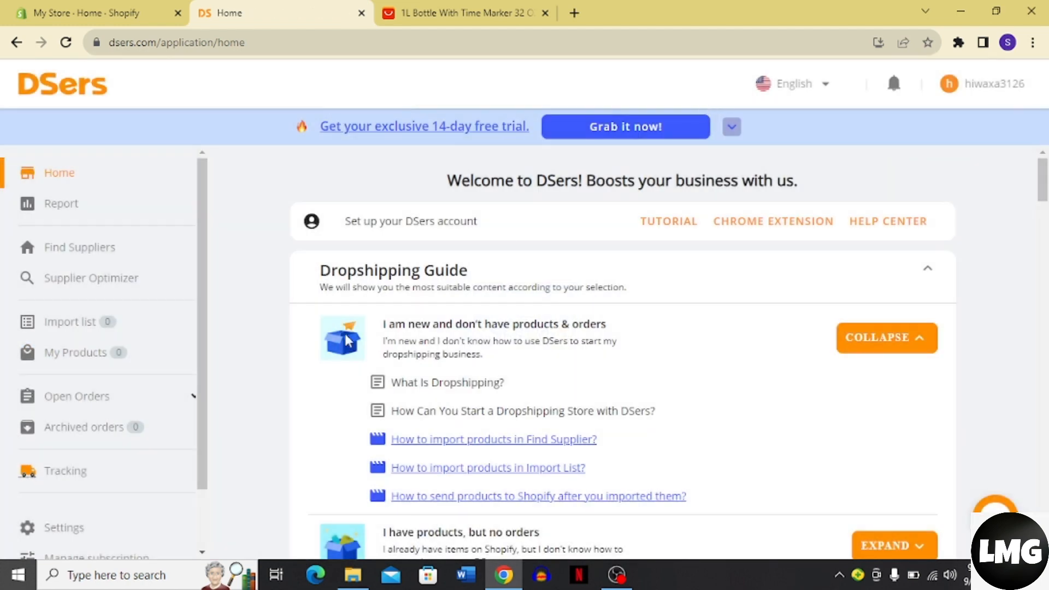
Step: Open the DSers import list and copy the URL of the AliExpress "1L Bottle With Time Marker" product page
left_click(87, 324)
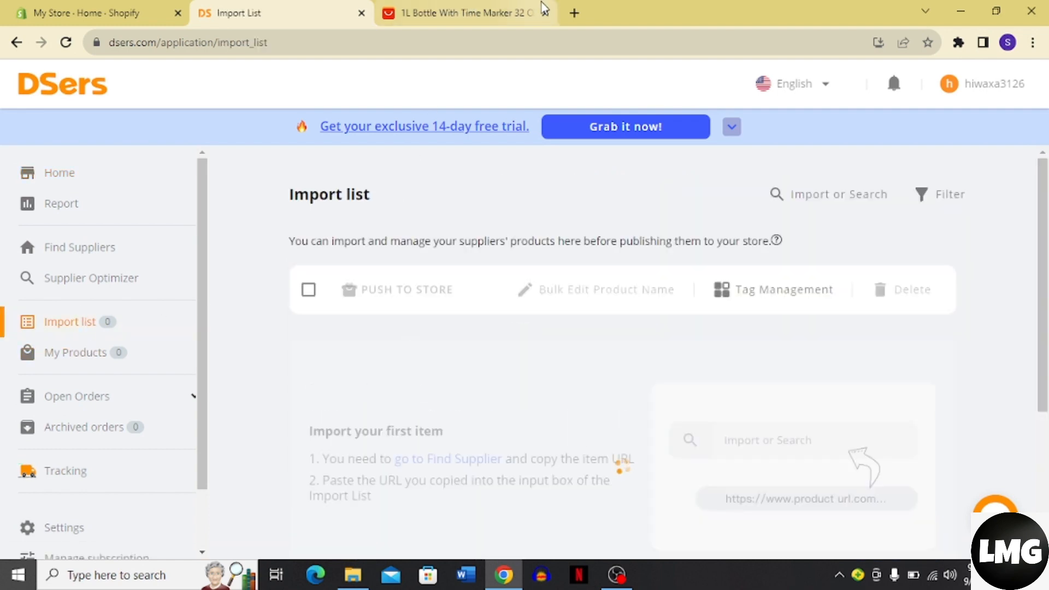
left_click(486, 8)
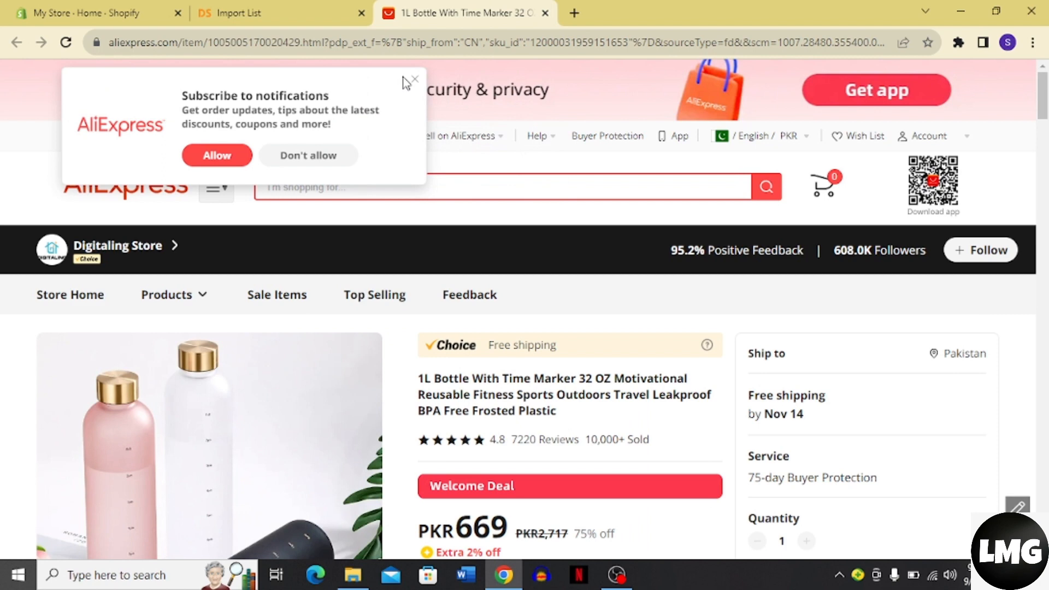
left_click(370, 48)
right_click(370, 49)
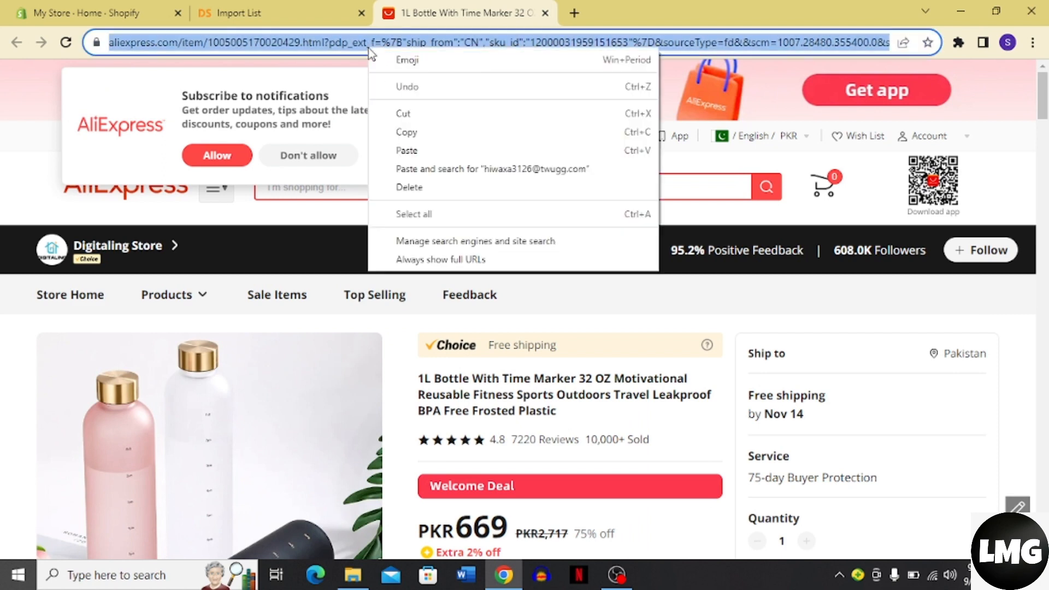
left_click(406, 133)
Step: Import the AliExpress bottle into the DSers import list using the copied product URL
left_click(261, 6)
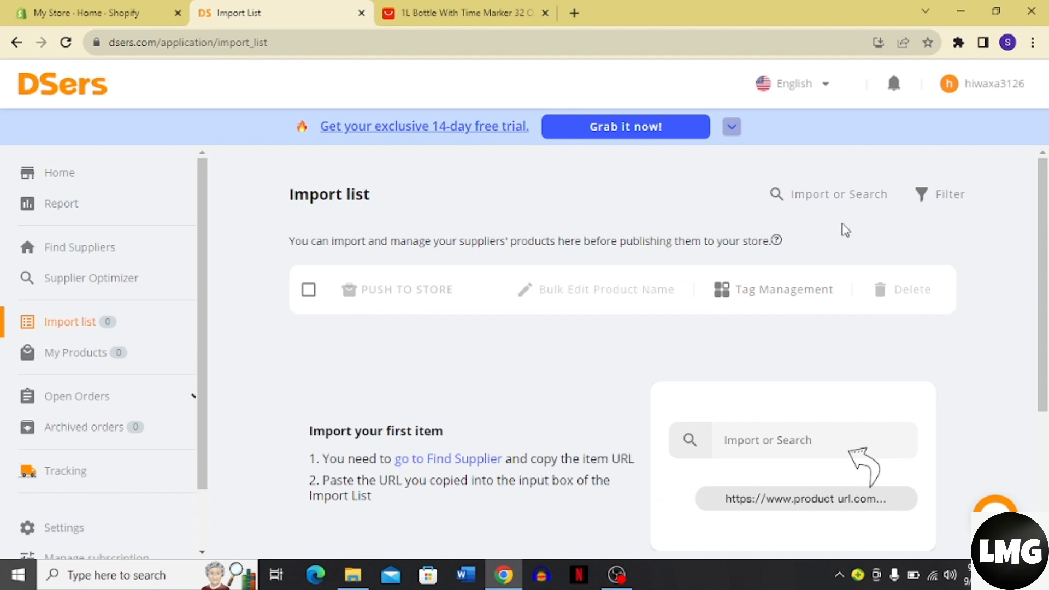
left_click(780, 198)
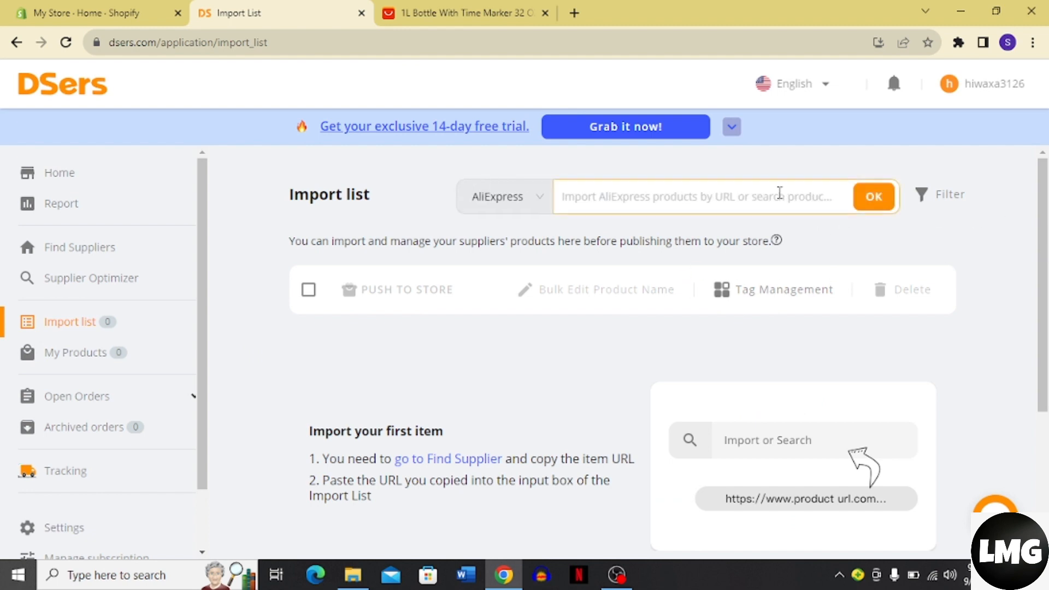
right_click(726, 202)
left_click(740, 323)
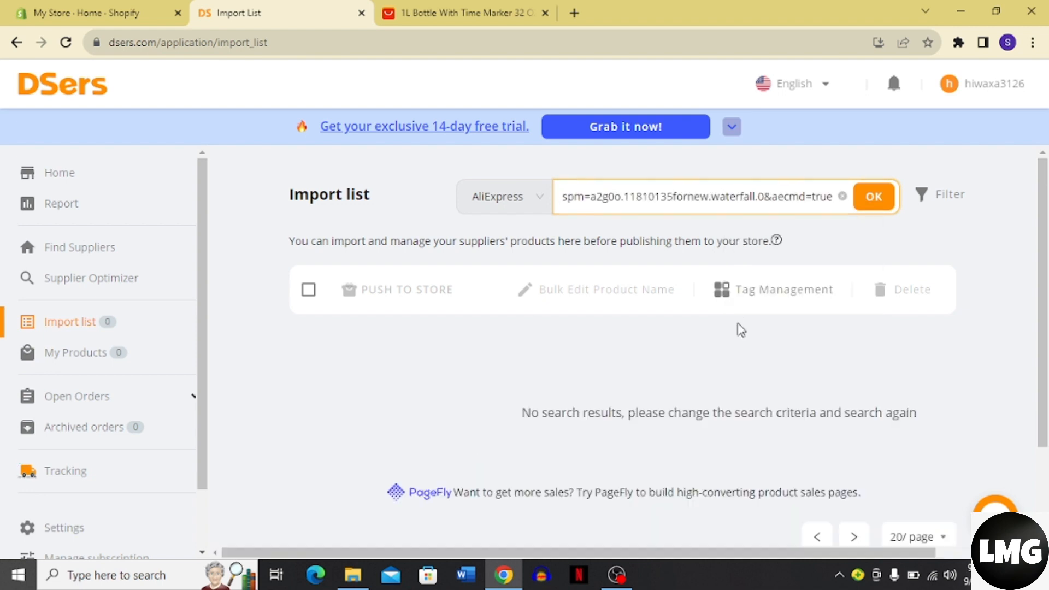
left_click(886, 211)
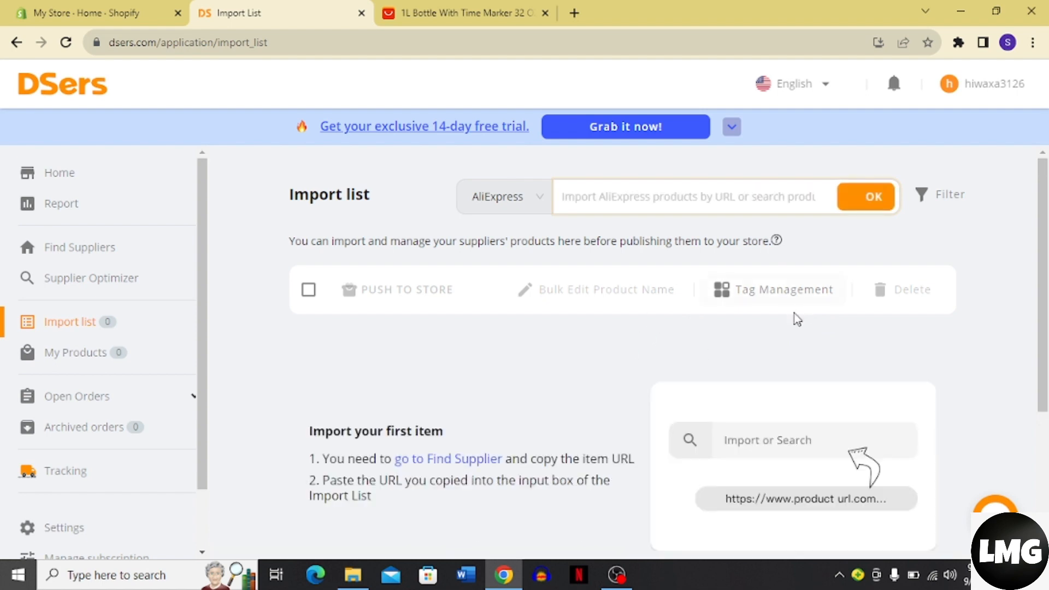
left_click_drag(1043, 257, 1043, 278)
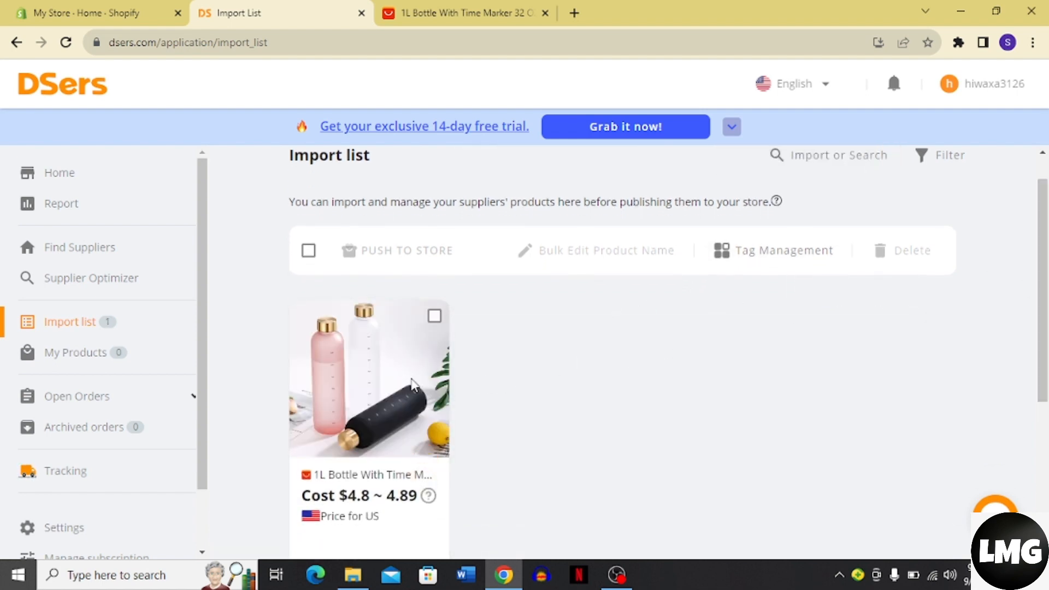
Step: Look over the bottle's AliExpress product page and return to the imported product in the DSers import list
left_click(451, 7)
scroll(405, 269, "down", 10)
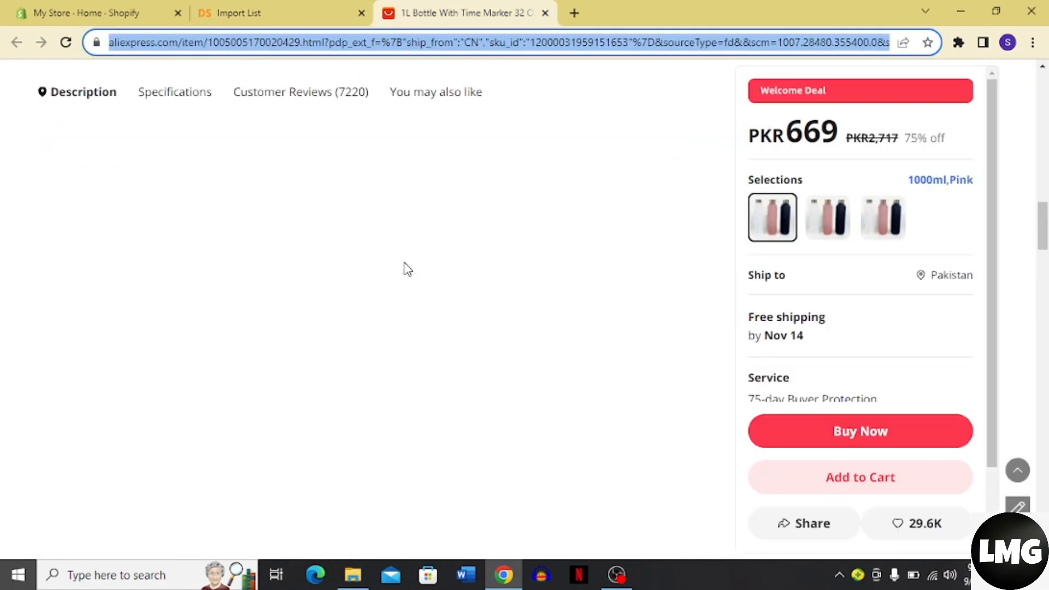
scroll(406, 269, "up", 10)
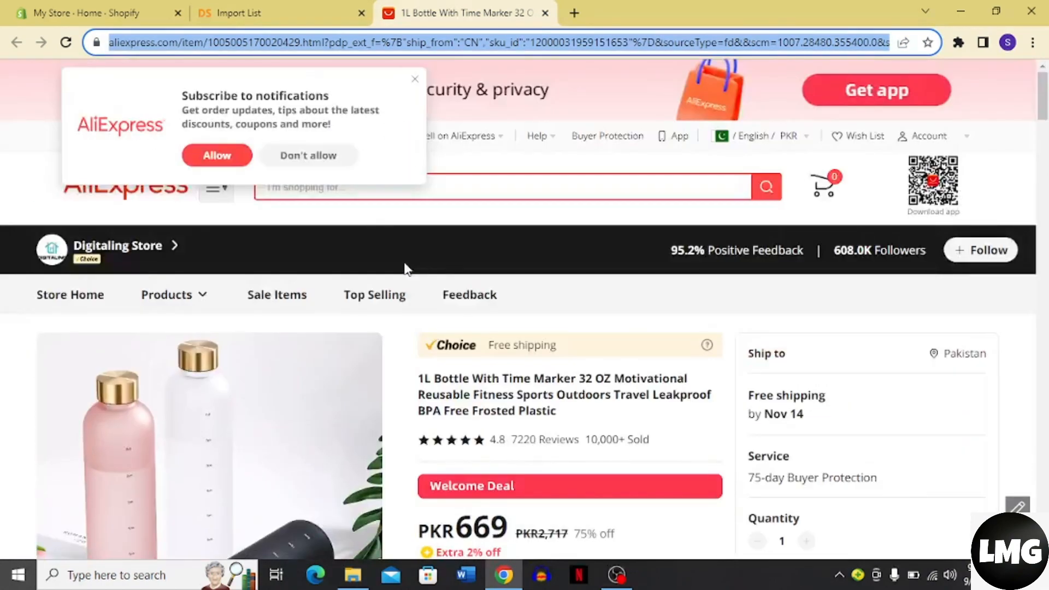
left_click(283, 14)
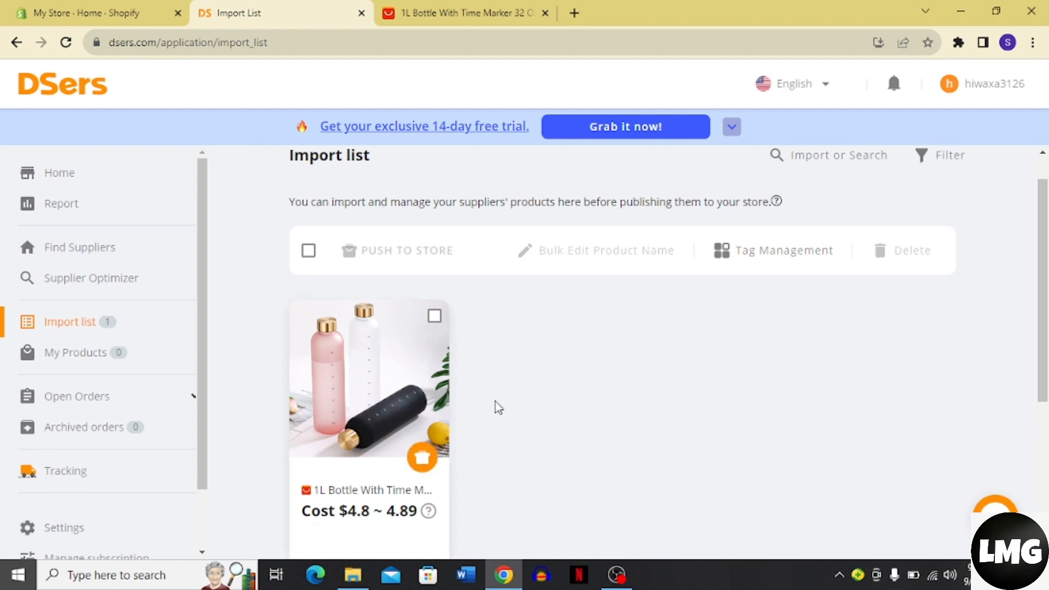
scroll(628, 389, "up", 1)
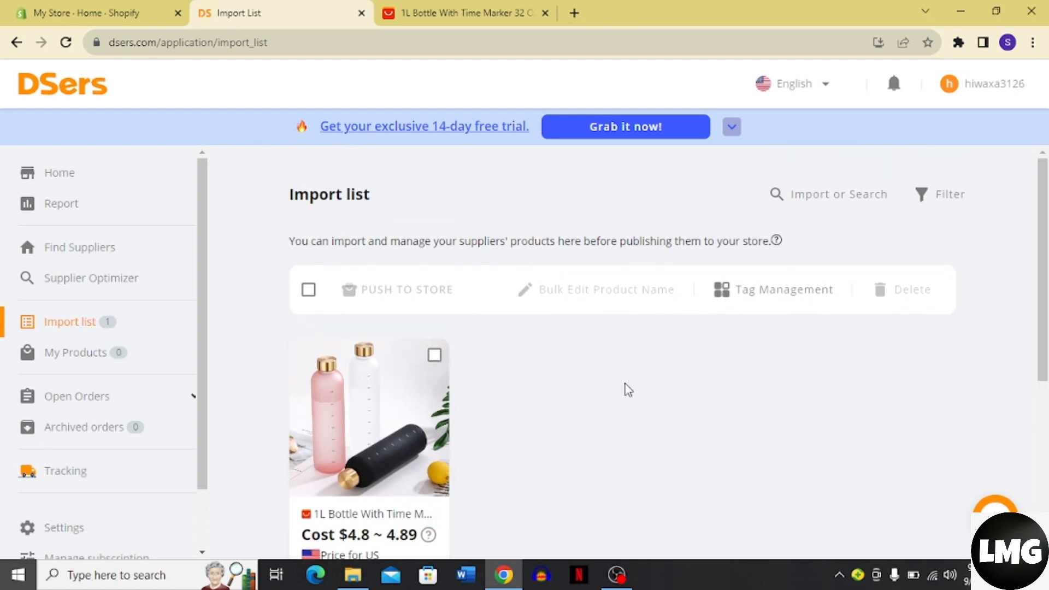